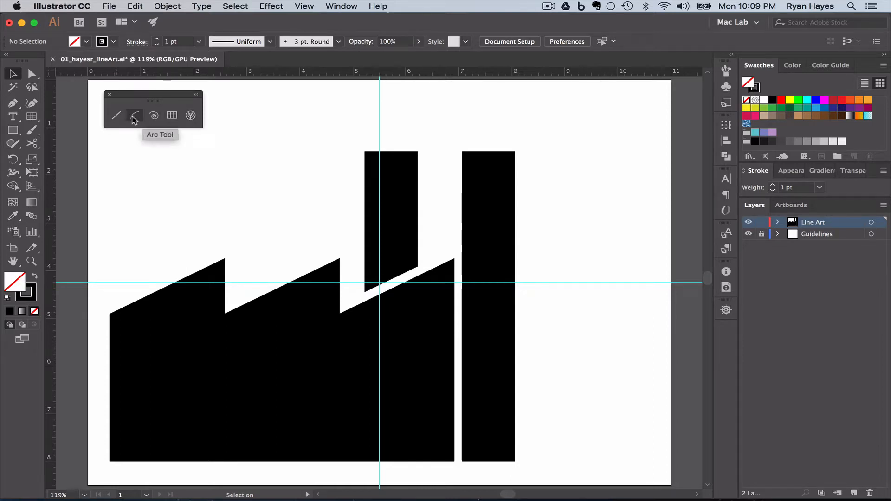
Choose the Rectangular Grid tool, then unlock the Guidelines layer and make it the active layer
click(173, 116)
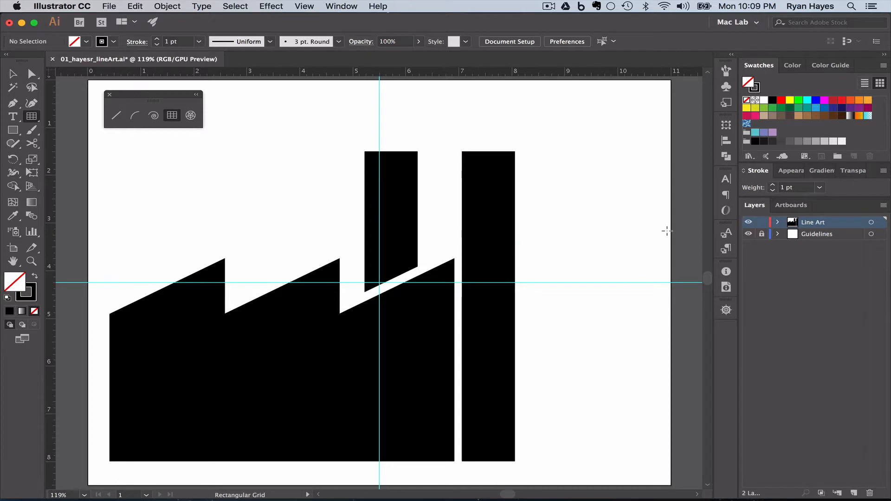
click(820, 234)
click(764, 234)
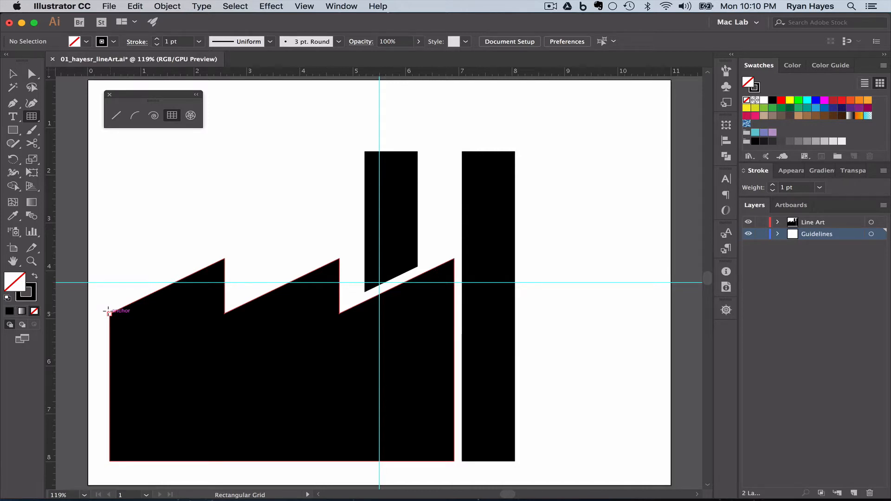
Draw a rectangular grid about 6.5 × 3.09 in over the factory's rectangular body, with 7 rows and 13 columns
drag(109, 312, 453, 458)
key(Up)
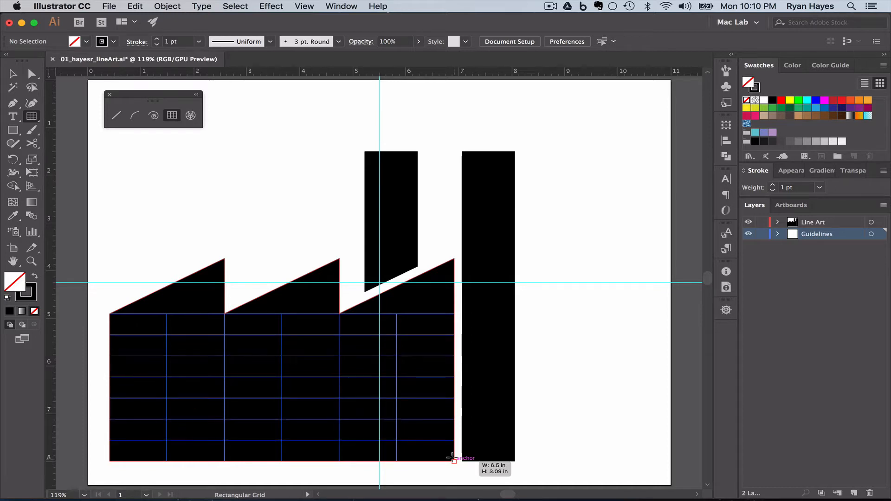
drag(452, 458, 453, 459)
drag(453, 458, 452, 458)
drag(453, 458, 453, 458)
drag(452, 458, 453, 458)
key(Right)
key(Right)
key(Right)
key(Right)
key(Right)
key(Right)
key(Right)
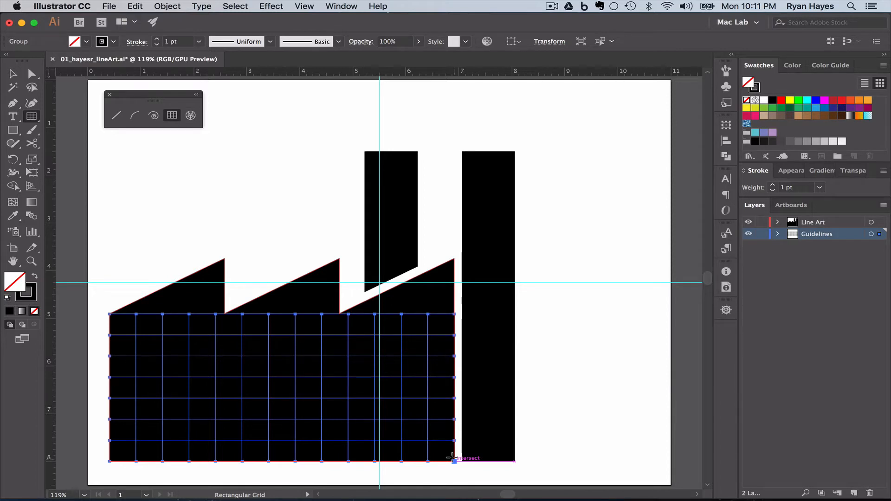
Convert the rectangular grid into guides and clear the selection
click(297, 6)
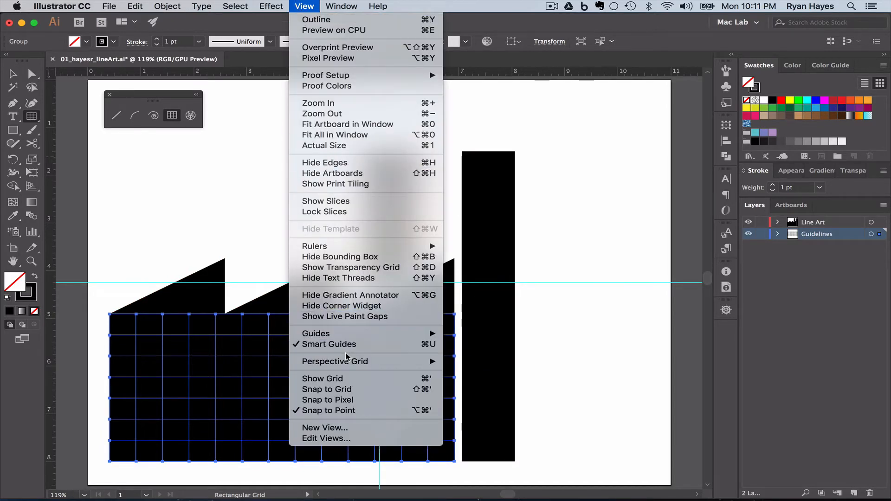
mouse_move(408, 333)
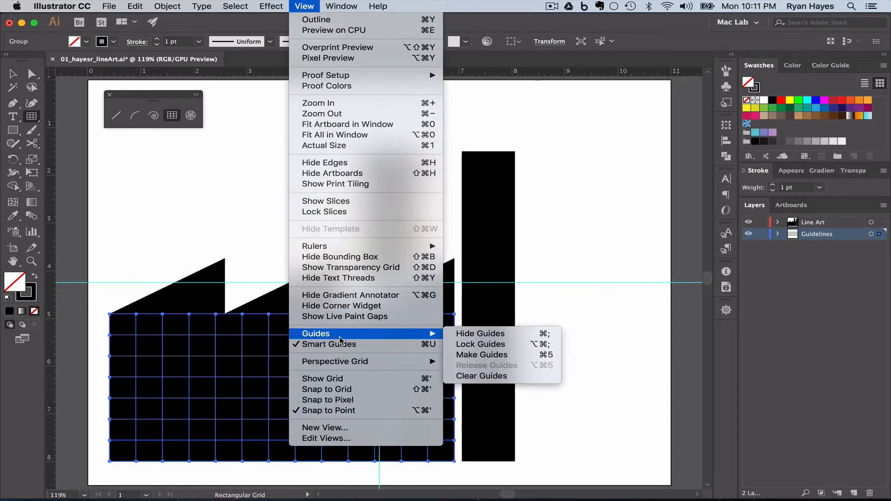
click(474, 359)
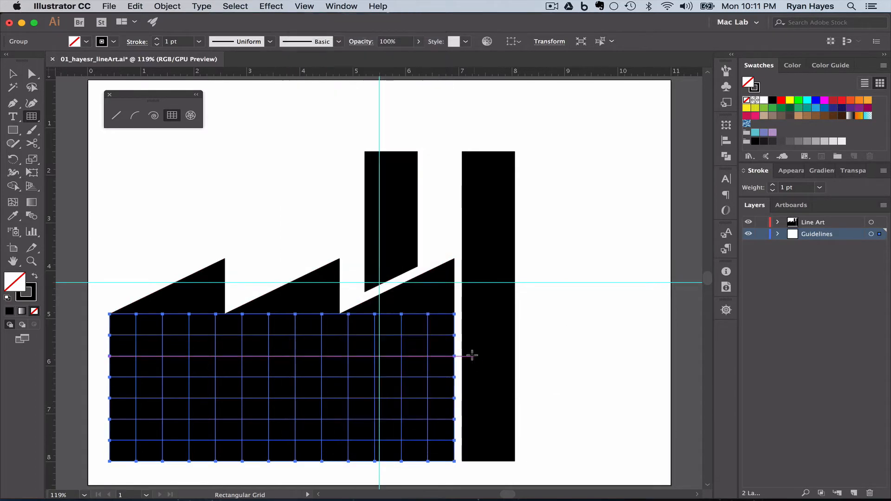
key(v)
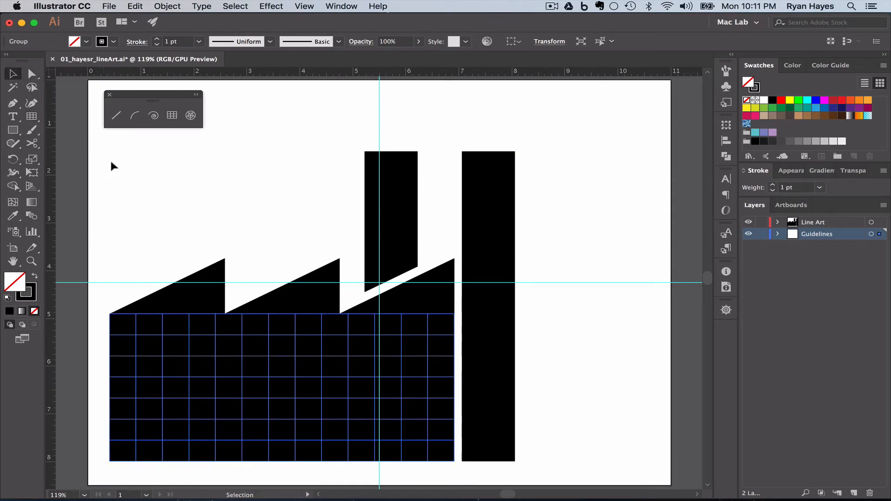
click(139, 177)
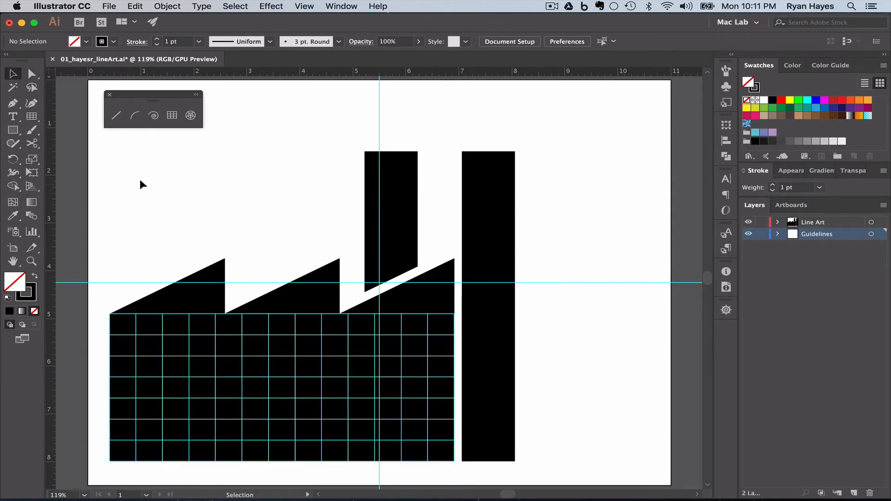
click(161, 316)
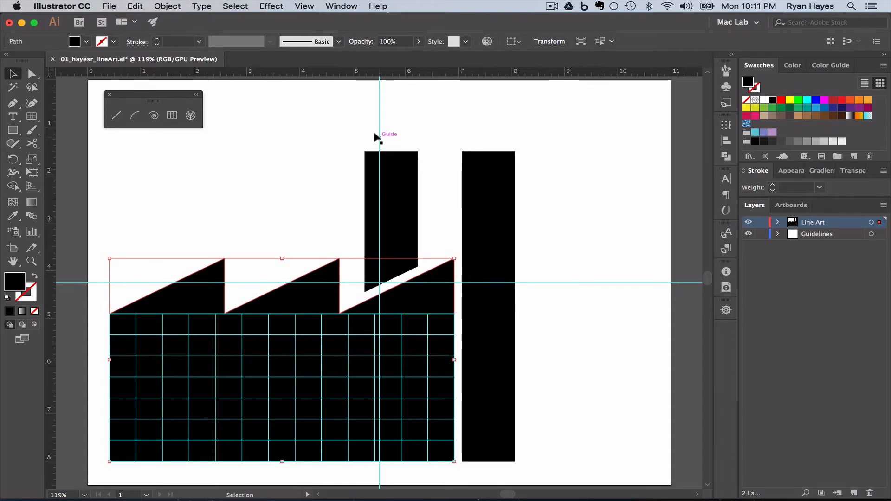
click(762, 235)
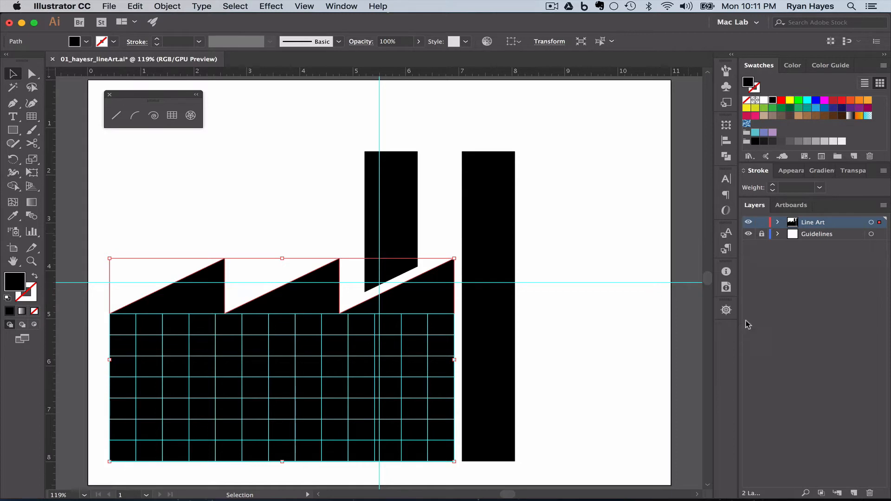
click(761, 234)
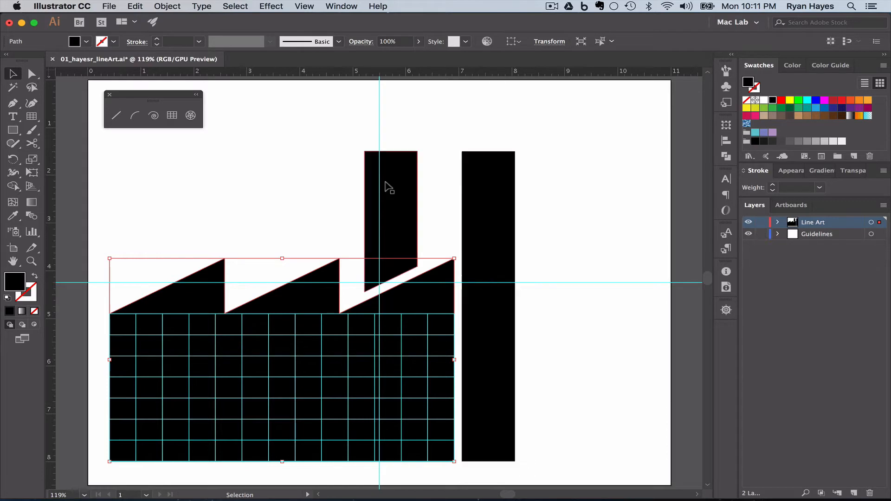
Delete the long vertical and horizontal guides that cross the whole artboard, keeping the grid guides
click(375, 126)
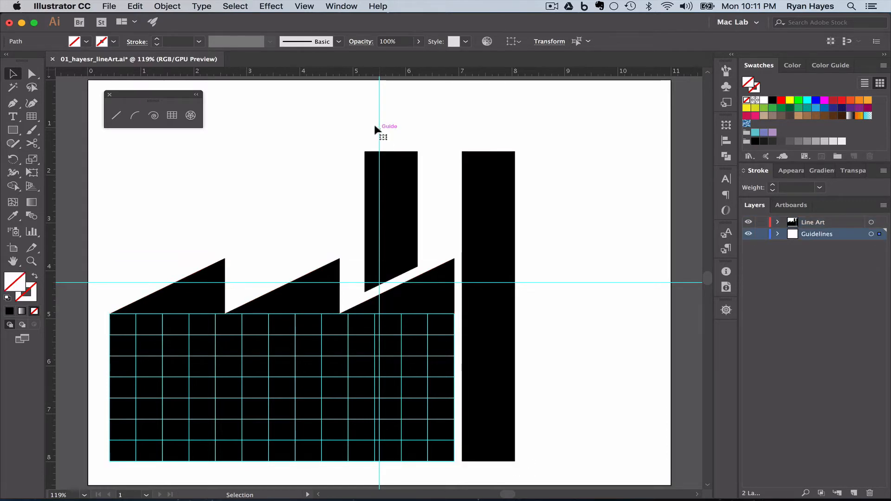
key(Delete)
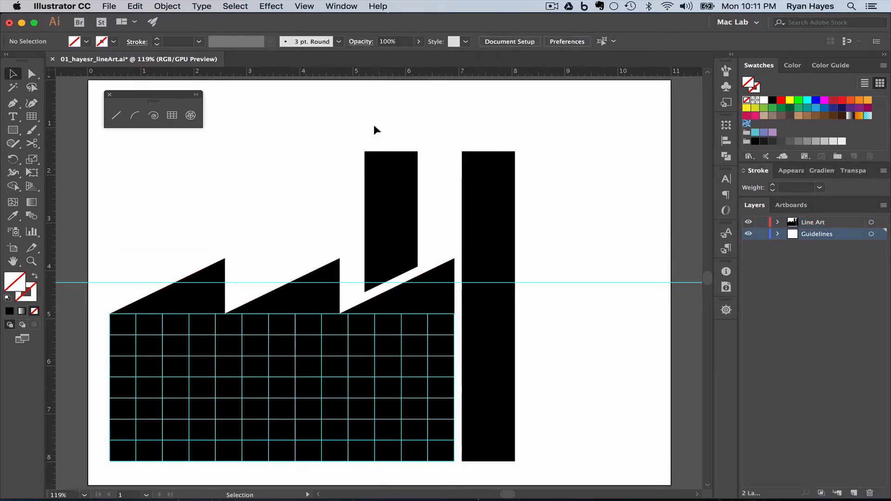
click(529, 279)
key(Delete)
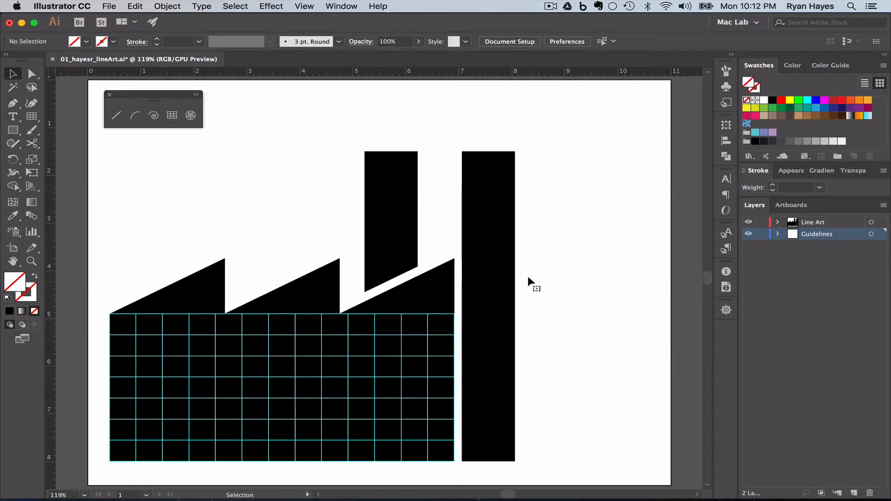
Lock the Guidelines layer and make Line Art the active layer
click(762, 234)
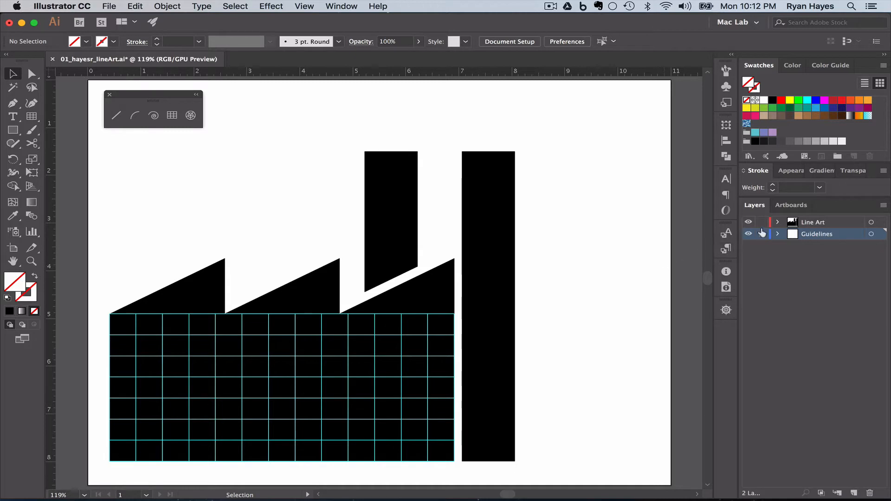
click(831, 223)
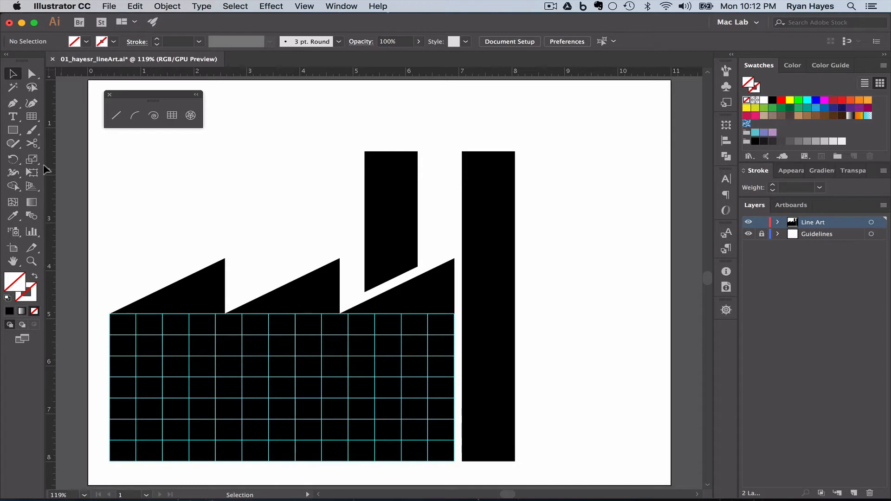
Draw a white rectangle filling the grid cell in the second row and second column, then deselect it
click(25, 133)
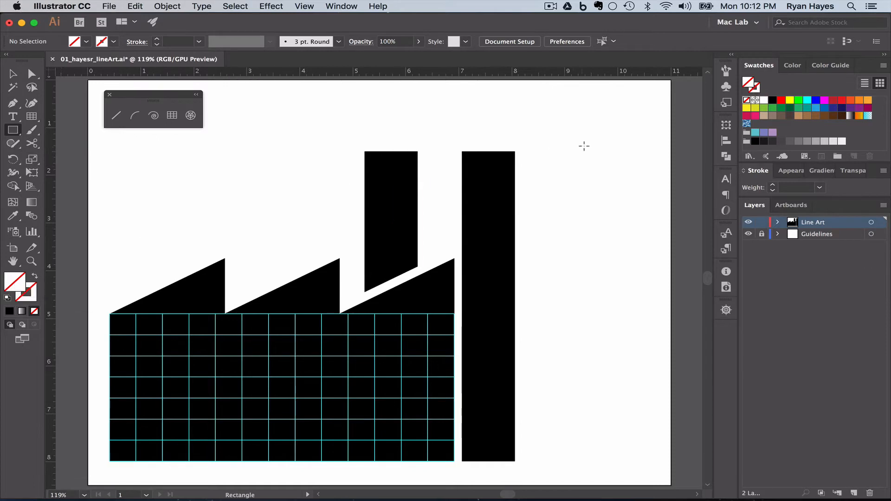
click(764, 100)
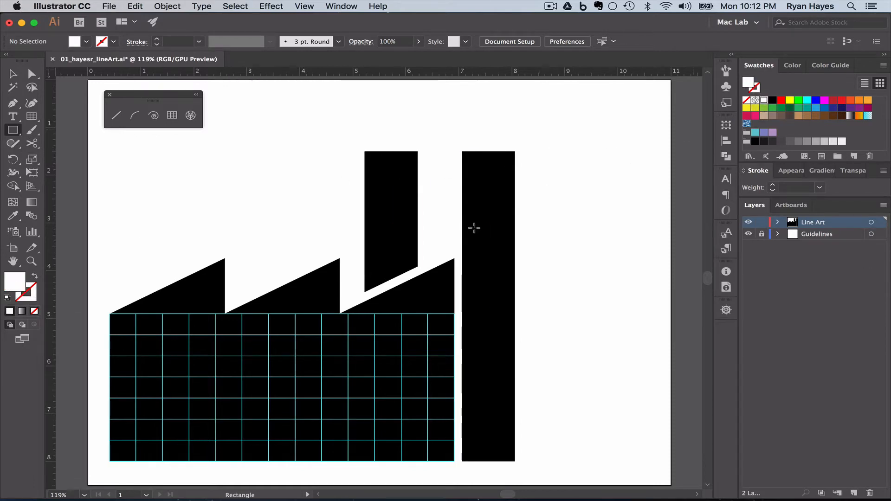
click(33, 261)
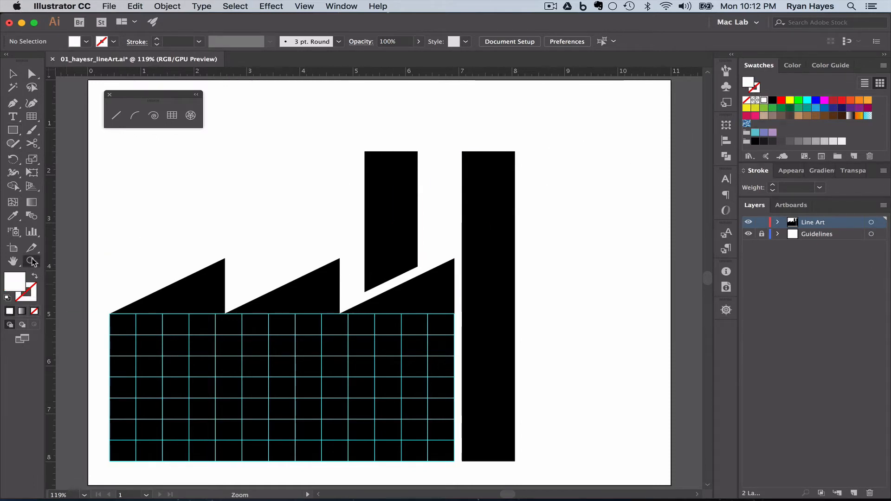
click(146, 349)
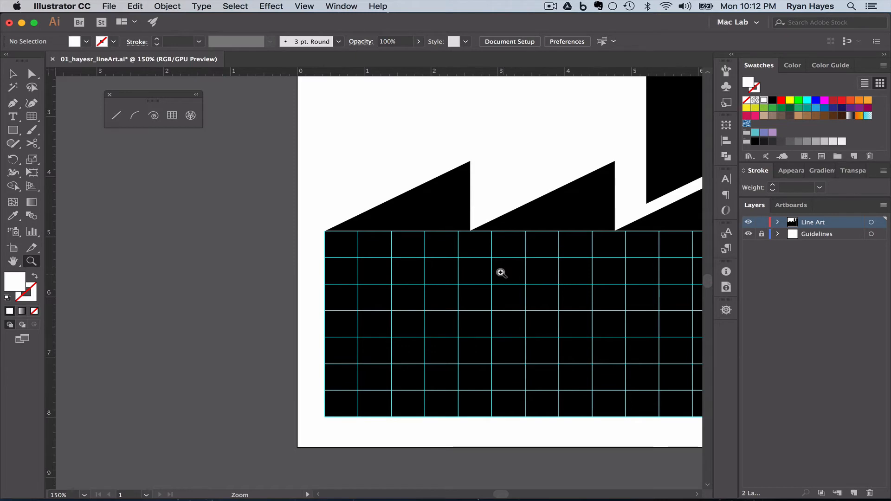
key(space)
drag(501, 266, 306, 290)
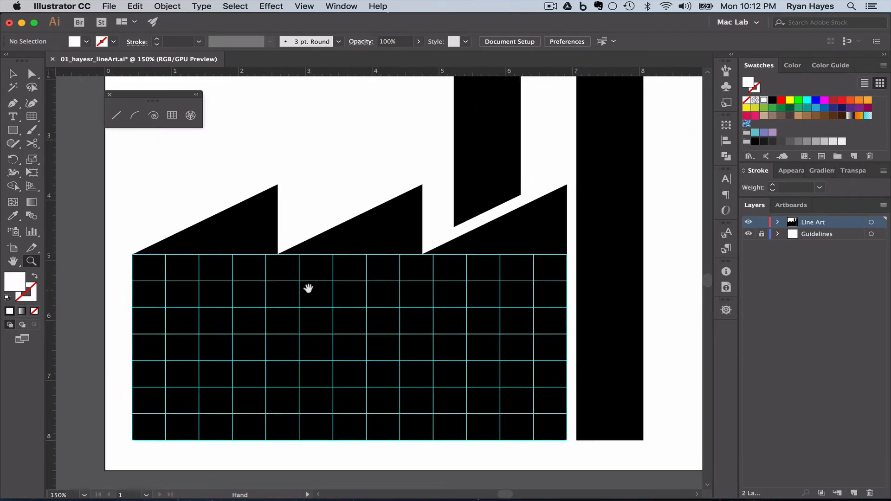
click(12, 132)
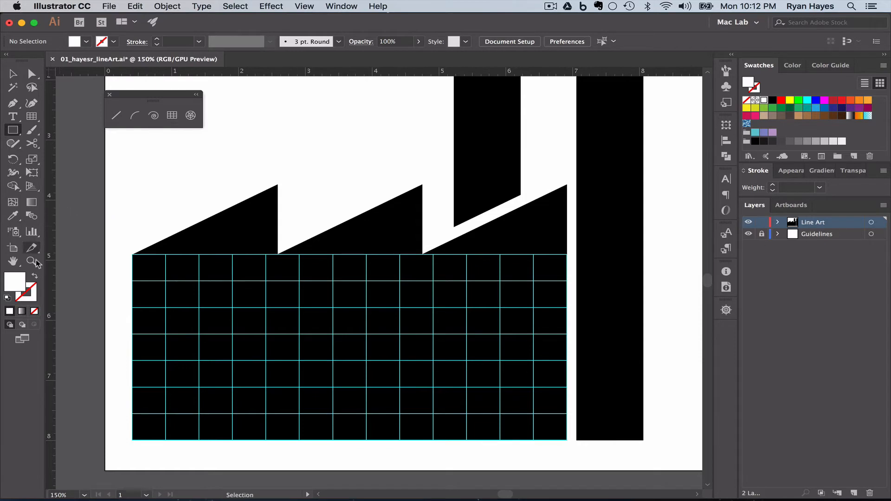
click(31, 261)
click(176, 288)
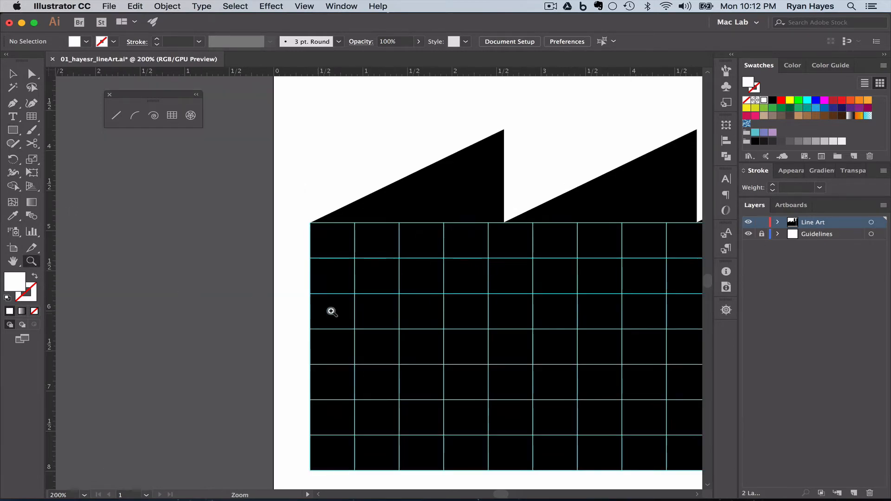
key(space)
drag(427, 291, 202, 293)
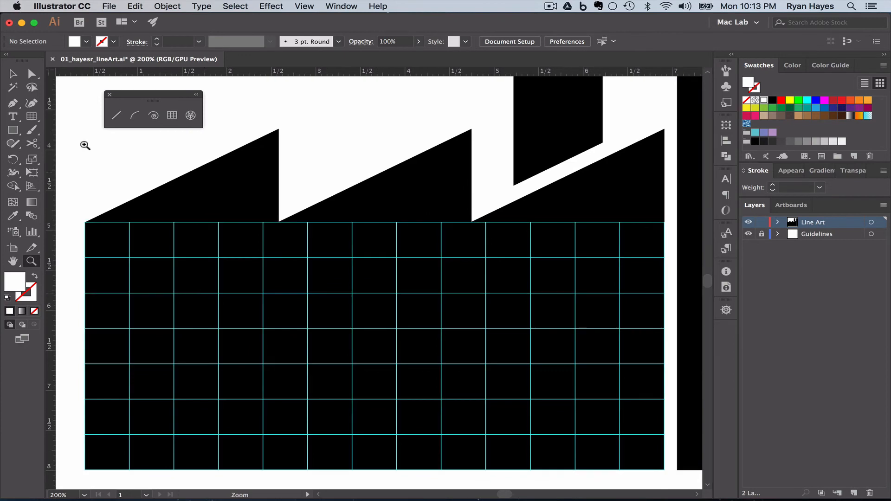
click(13, 130)
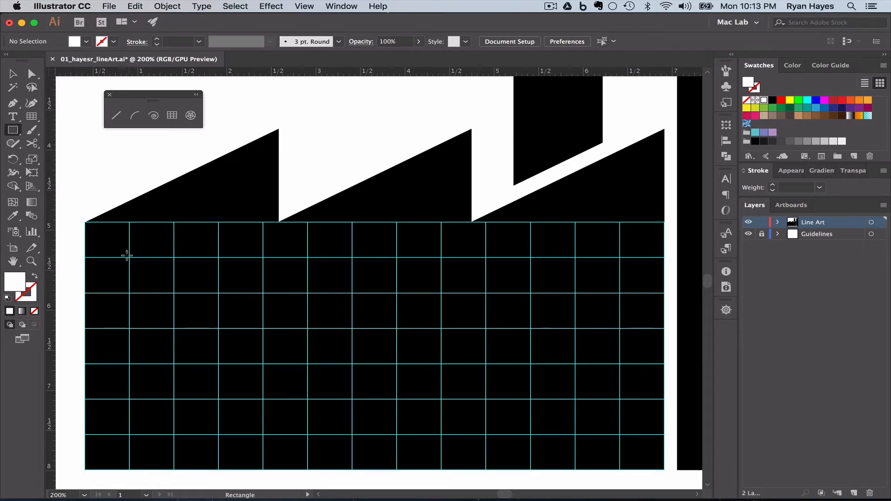
drag(129, 257, 175, 293)
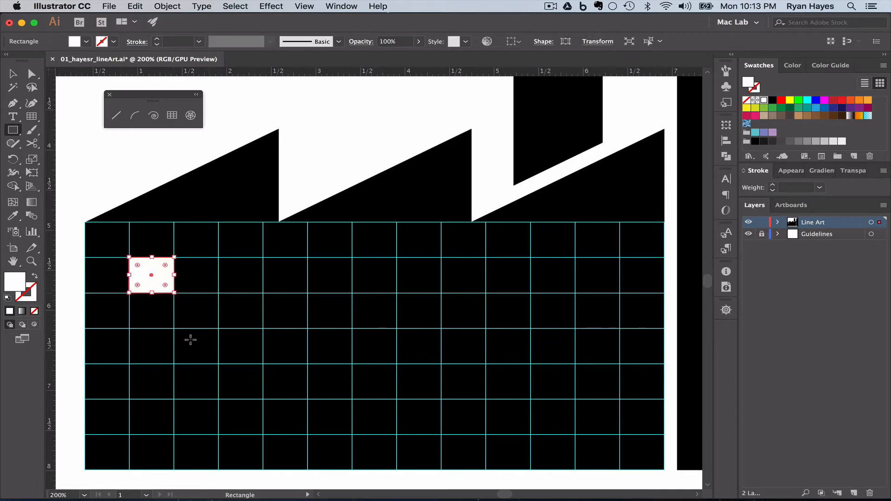
click(11, 74)
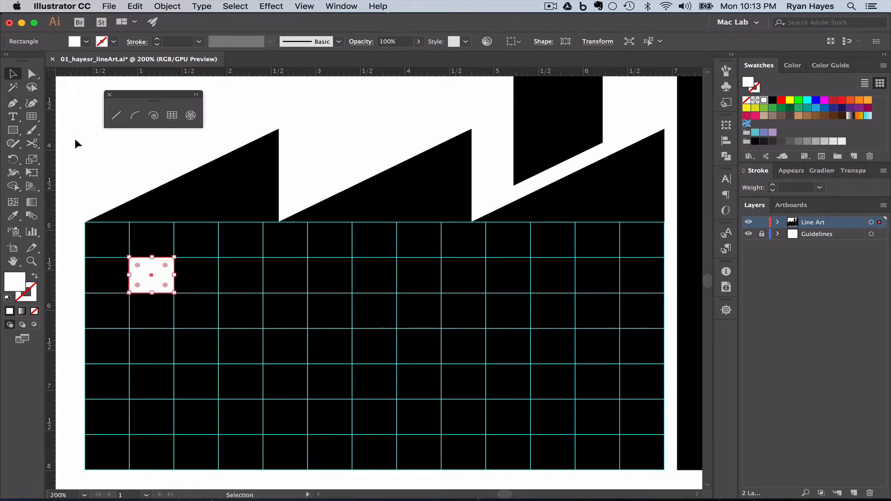
click(80, 150)
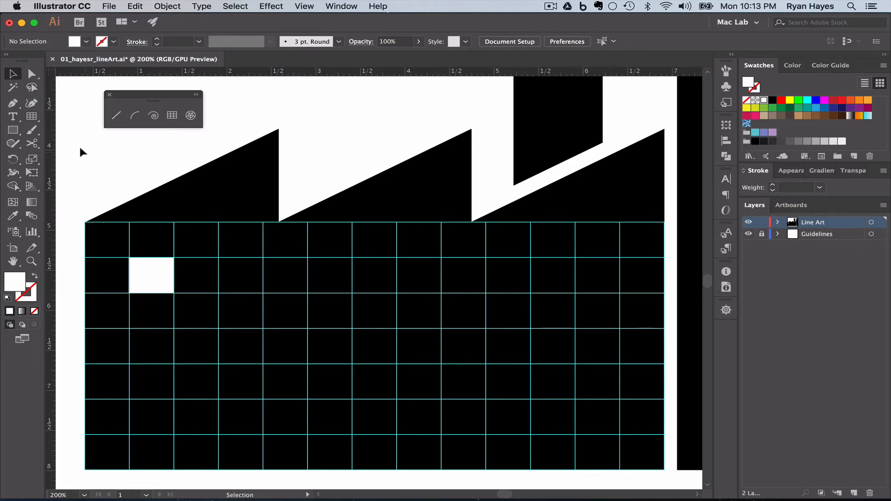
Copy the white window 1.01 in horizontally into the grid cell in the fourth column of the same row
click(142, 265)
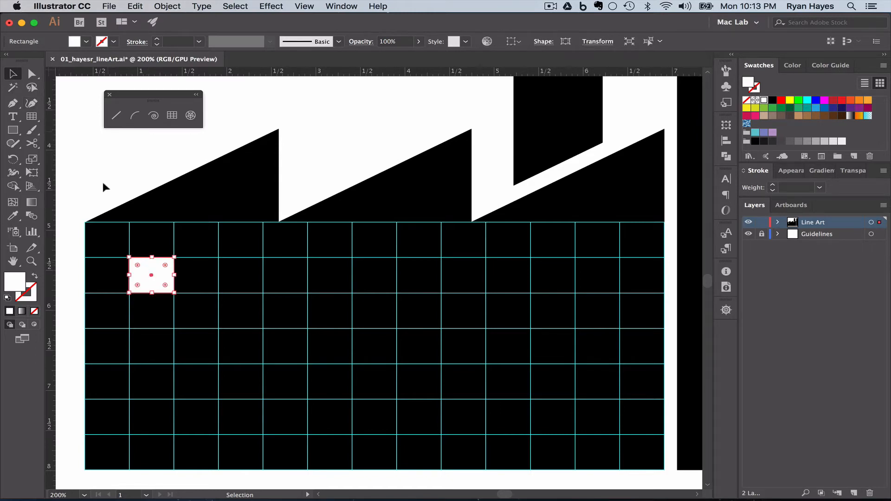
drag(142, 261, 232, 264)
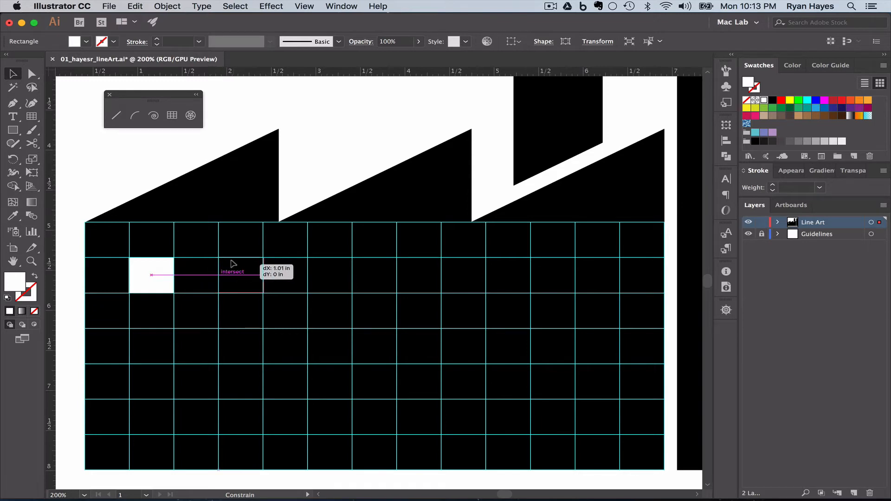
key(alt)
drag(233, 263, 233, 265)
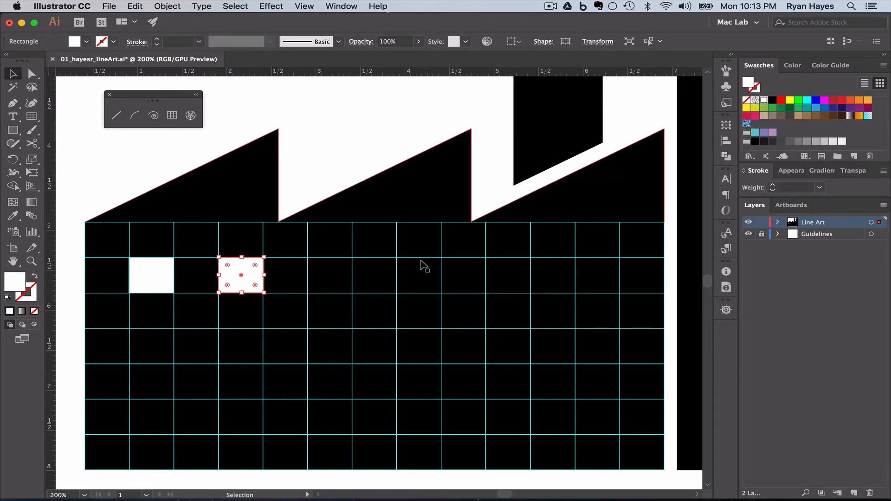
Repeat the window duplication four more times to complete a row of six evenly spaced white windows
key(super+d)
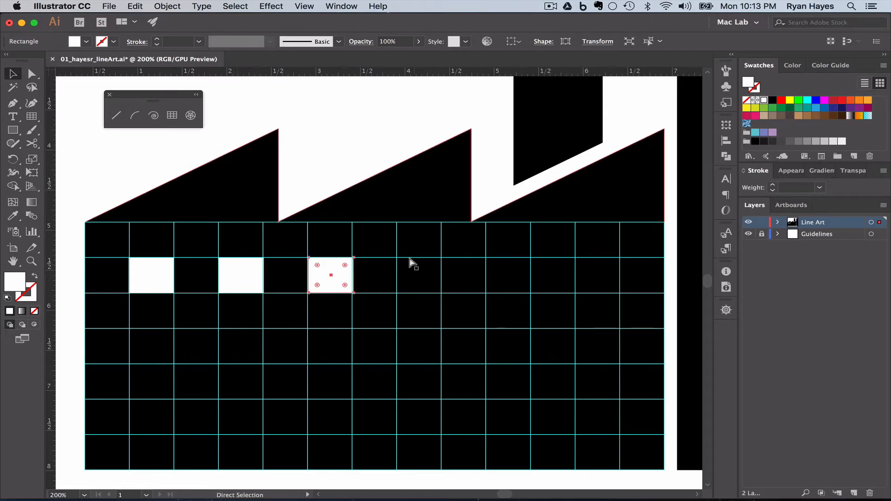
key(super+d)
key(super+d)
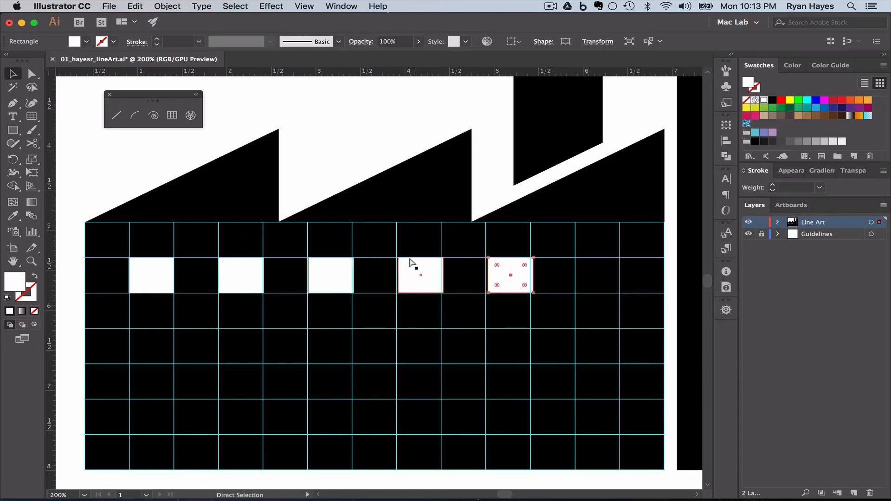
key(super+d)
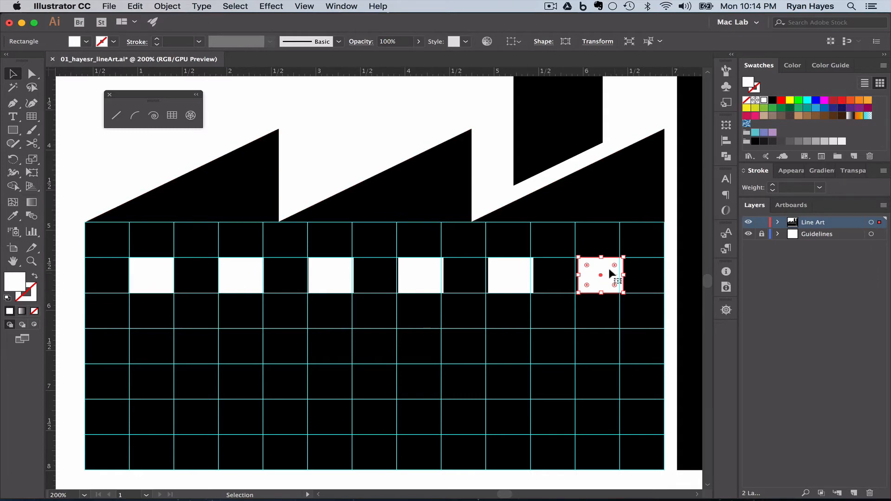
Select the six white windows and copy the row straight down into the fourth grid row, then repeat the duplication into the sixth row
click(652, 45)
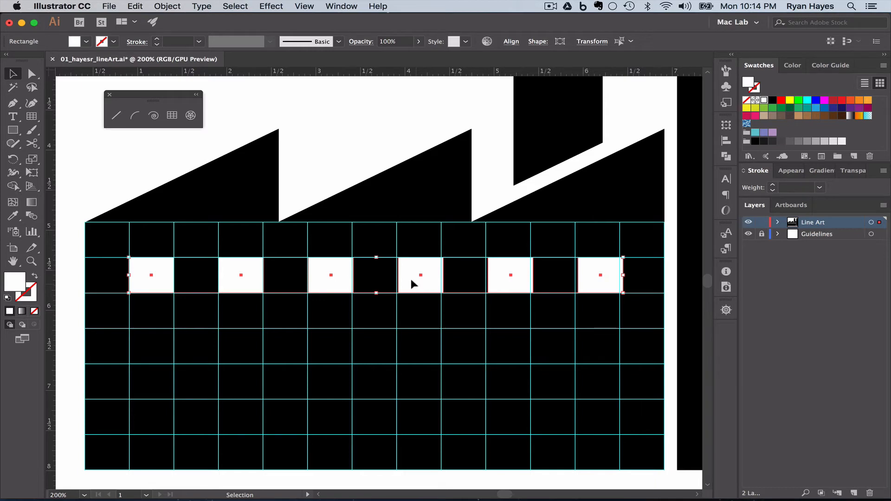
drag(411, 281, 407, 357)
key(alt)
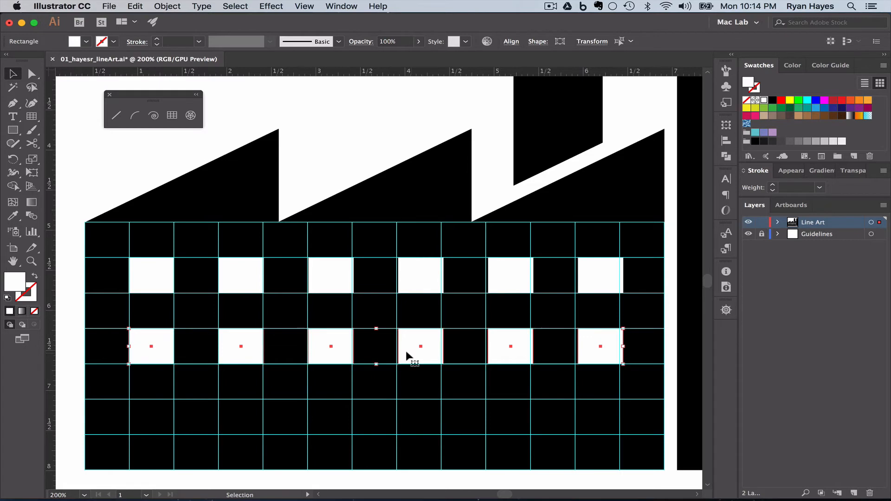
key(super+d)
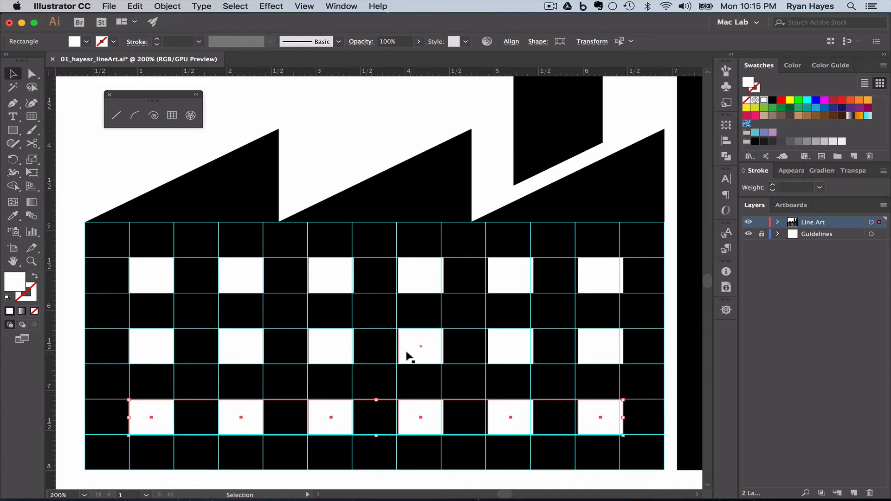
Hide the Guidelines layer, deselect the windows and fit the artboard in view
click(748, 234)
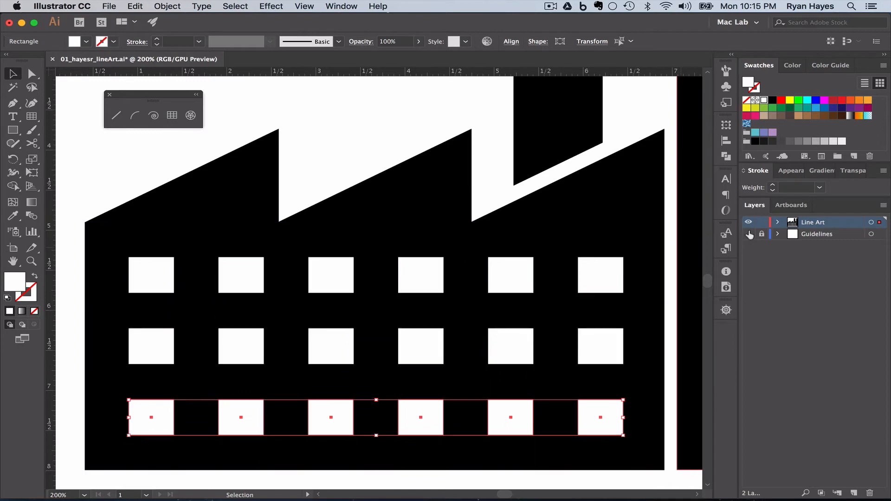
click(357, 105)
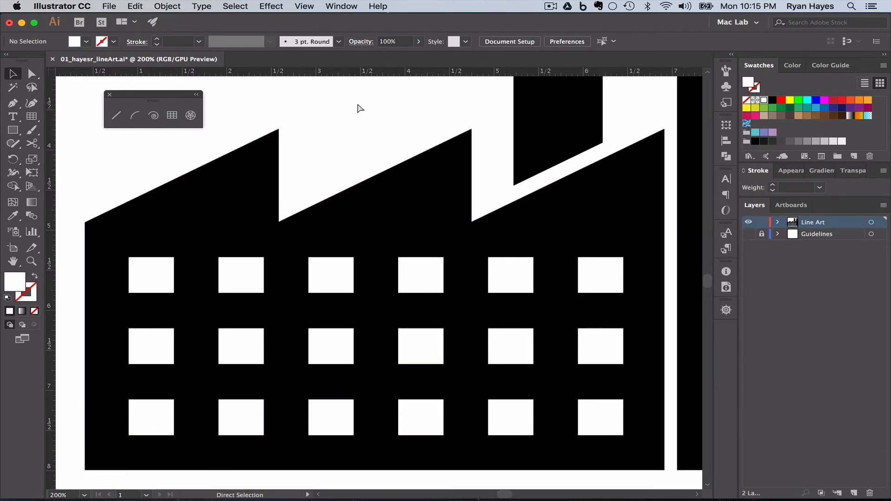
key(super+0)
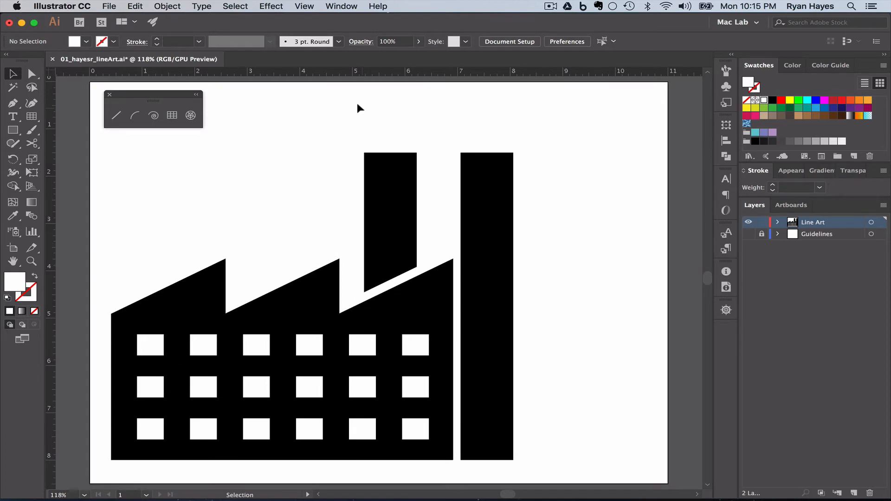
Draw an arc about 1.14 in wide and 0.99 in high, curving up and left from above the shorter chimney's center
click(135, 115)
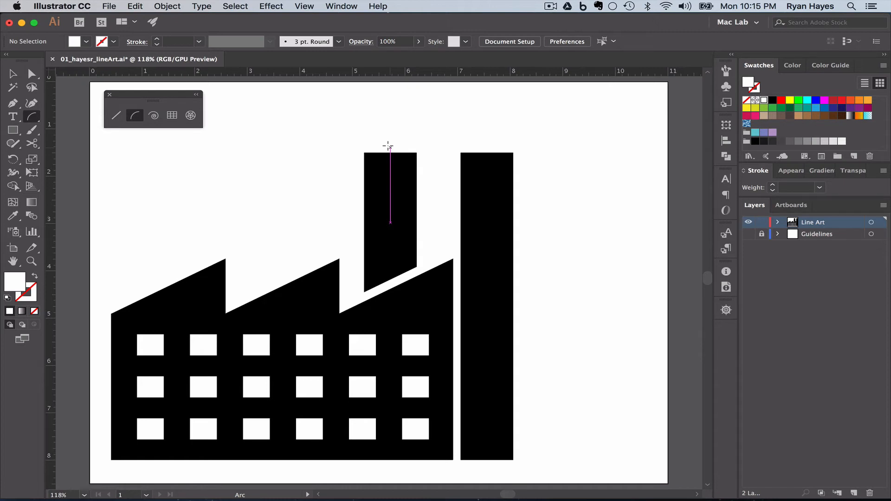
drag(388, 147, 328, 99)
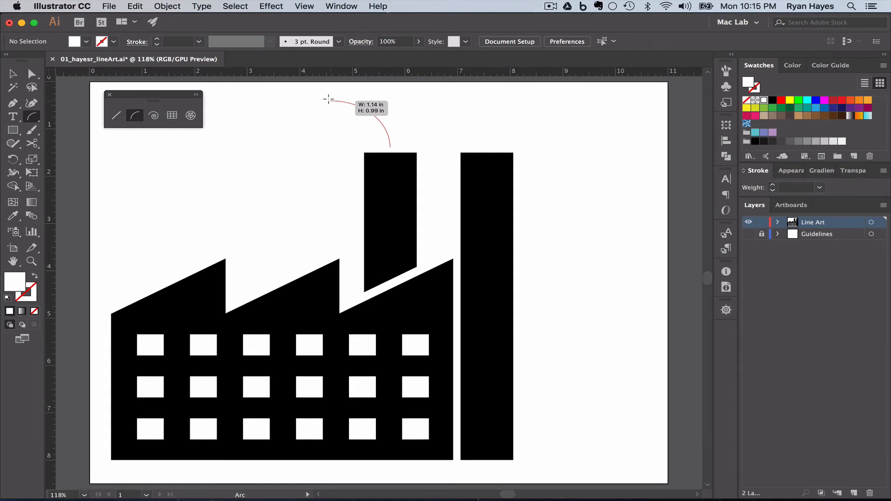
drag(328, 99, 329, 99)
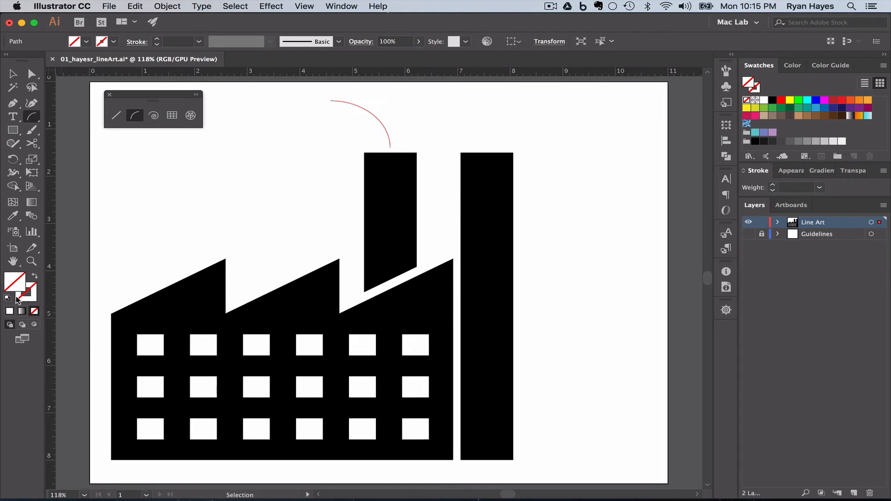
Give the smoke arc a black 8 pt stroke and deselect it
click(32, 298)
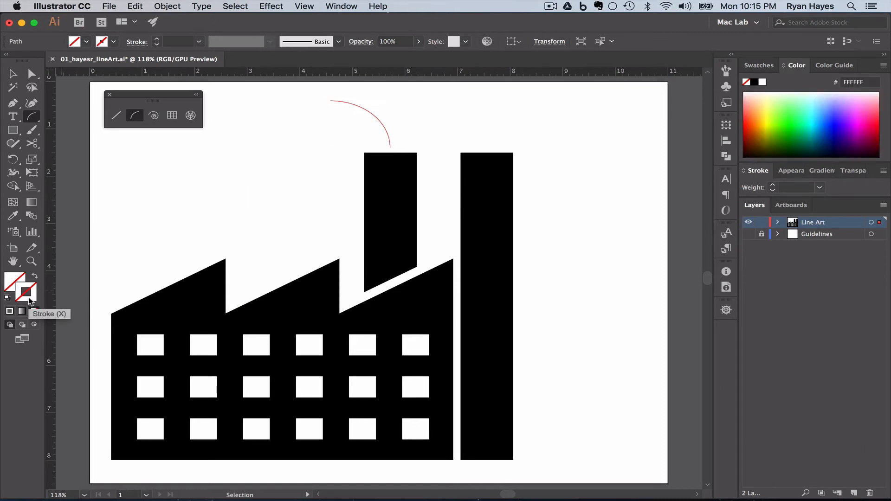
click(755, 83)
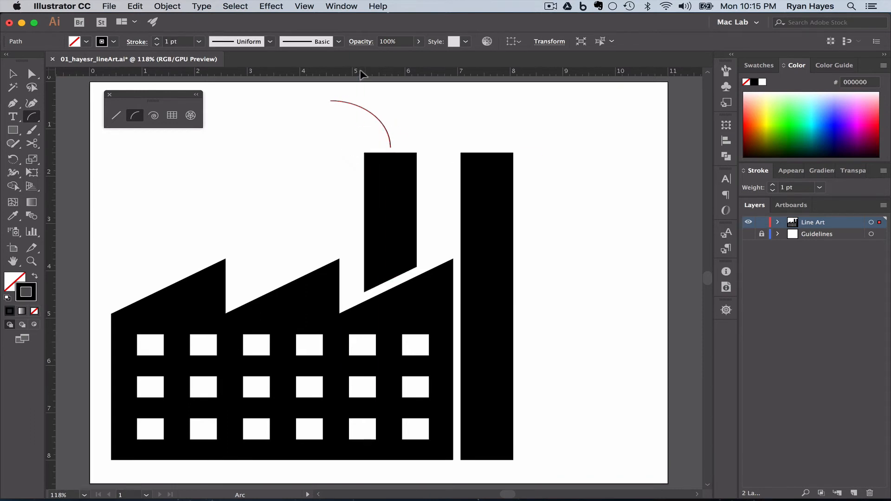
click(199, 41)
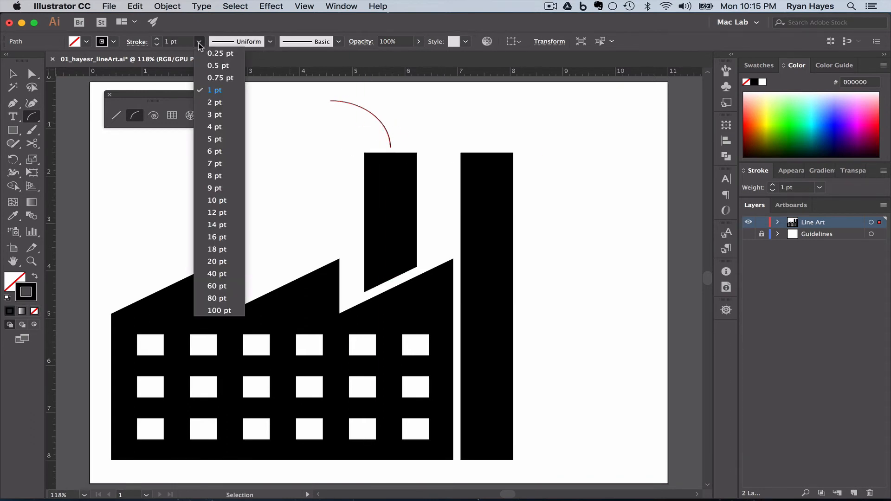
click(214, 175)
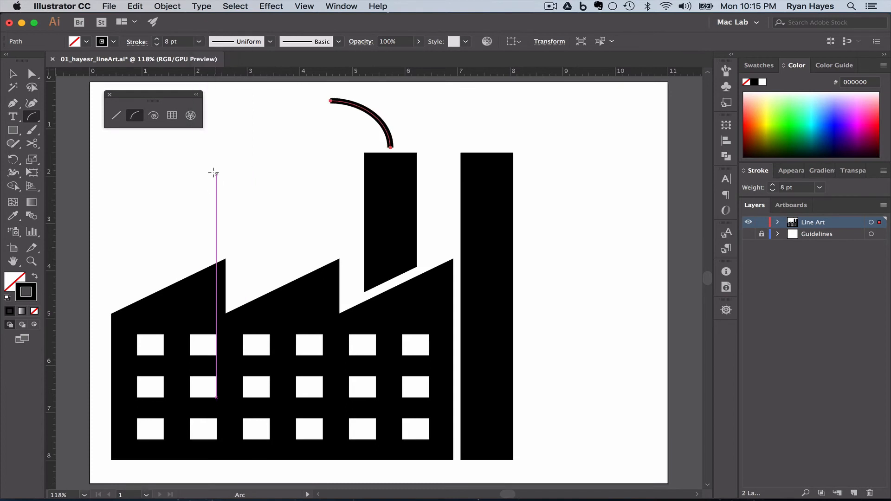
click(12, 73)
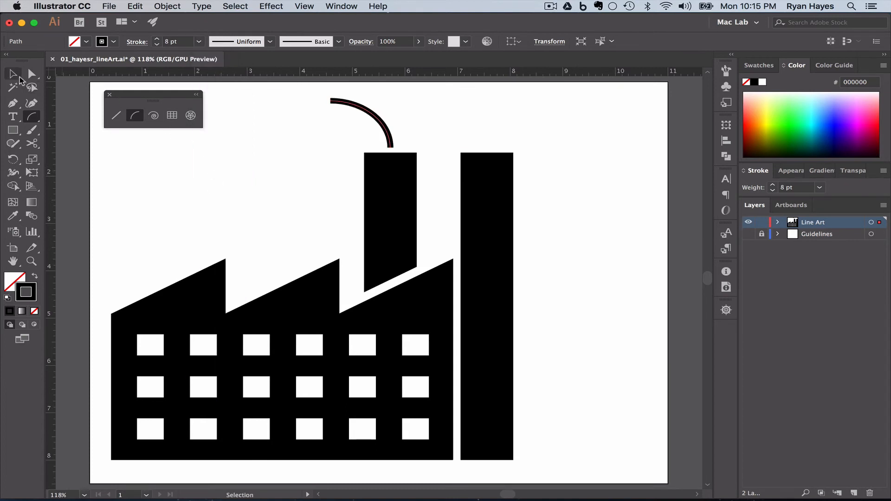
click(279, 187)
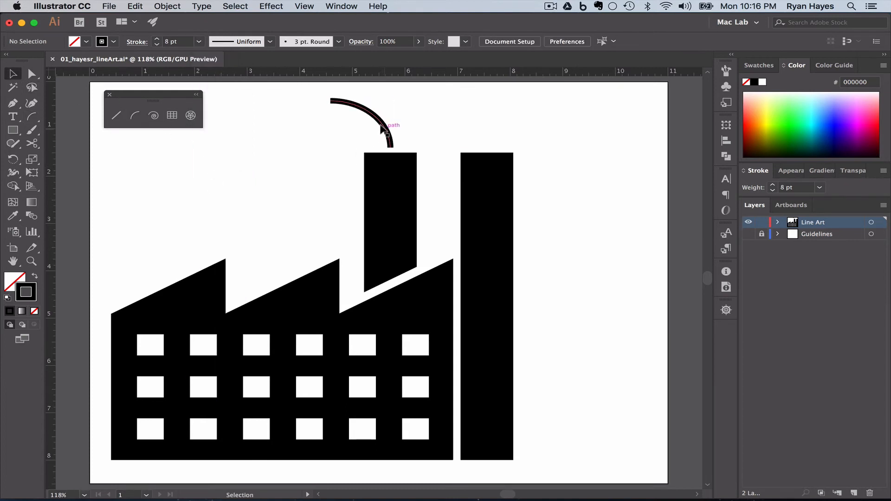
Duplicate the smoke arc horizontally so the copy sits above the taller chimney, then deselect it
click(381, 125)
drag(381, 125, 483, 124)
click(552, 129)
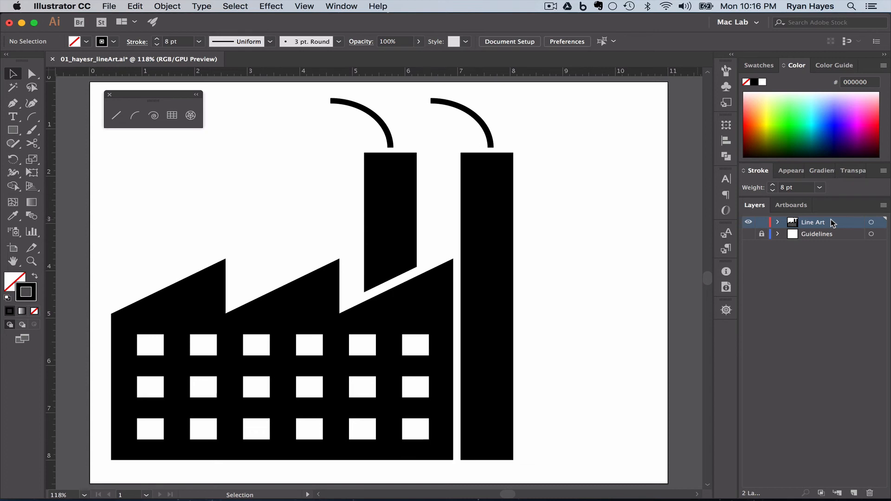
Select all the factory artwork, close the floating line tools panel and set alignment relative to the artboard
key(super+a)
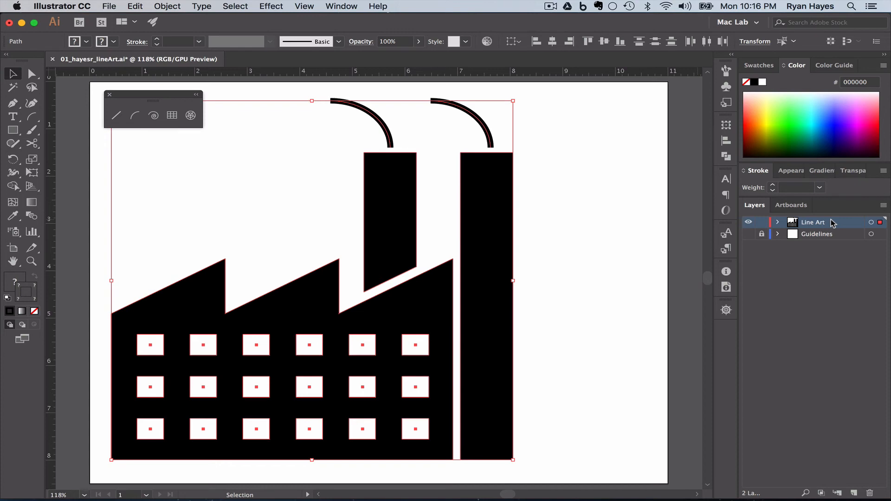
click(110, 95)
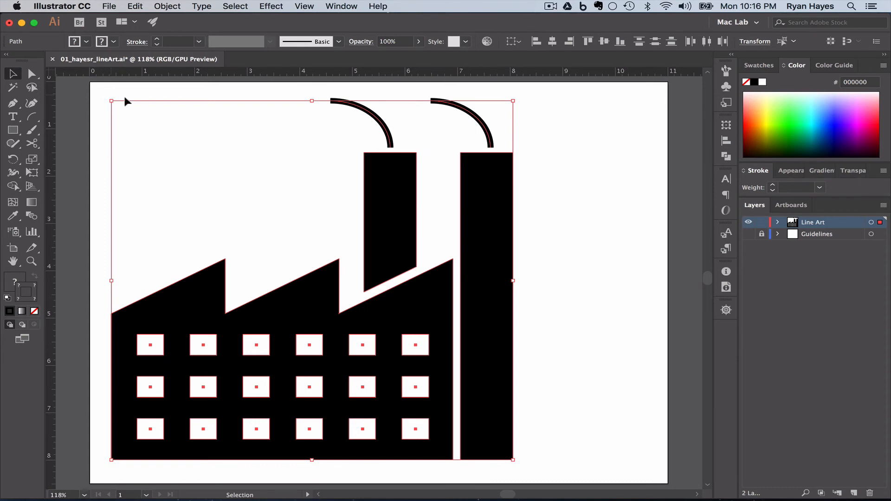
click(522, 45)
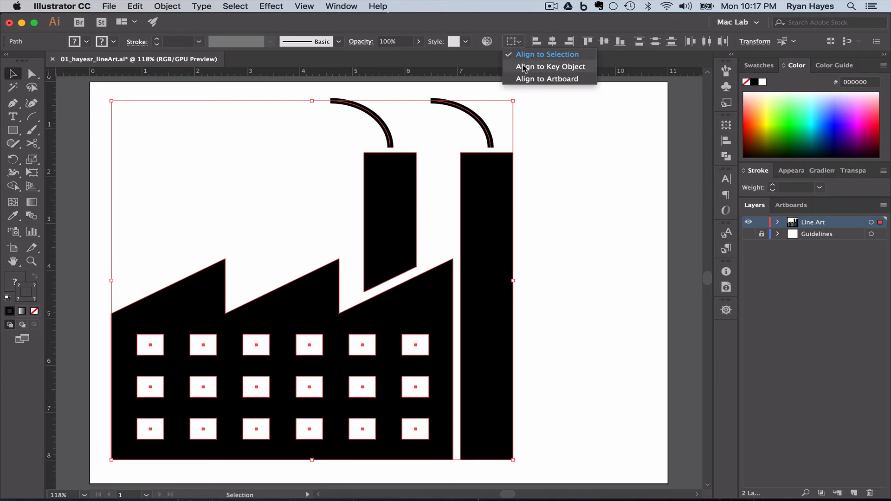
click(546, 80)
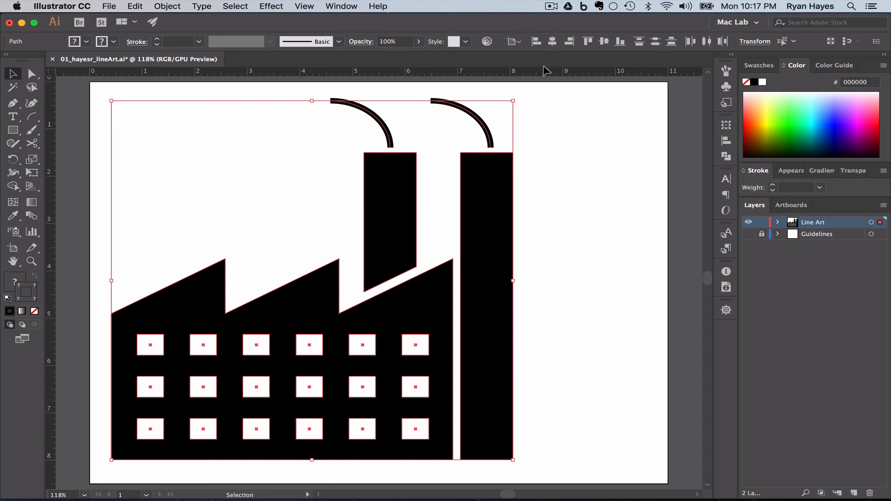
Group the selected artwork and center it horizontally and vertically on the artboard
click(553, 41)
click(167, 6)
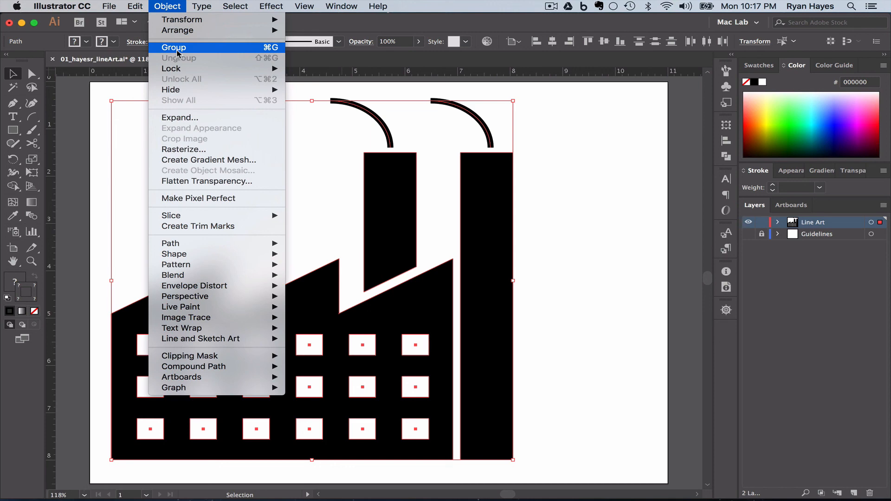
click(272, 47)
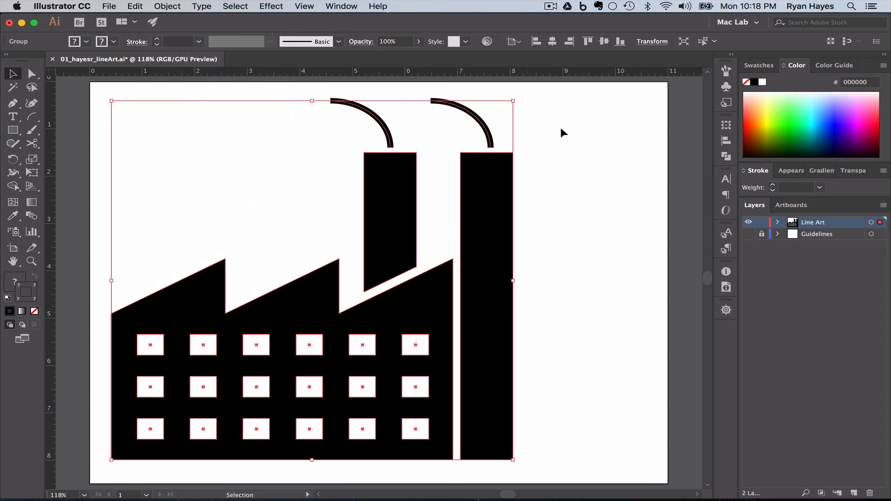
click(553, 43)
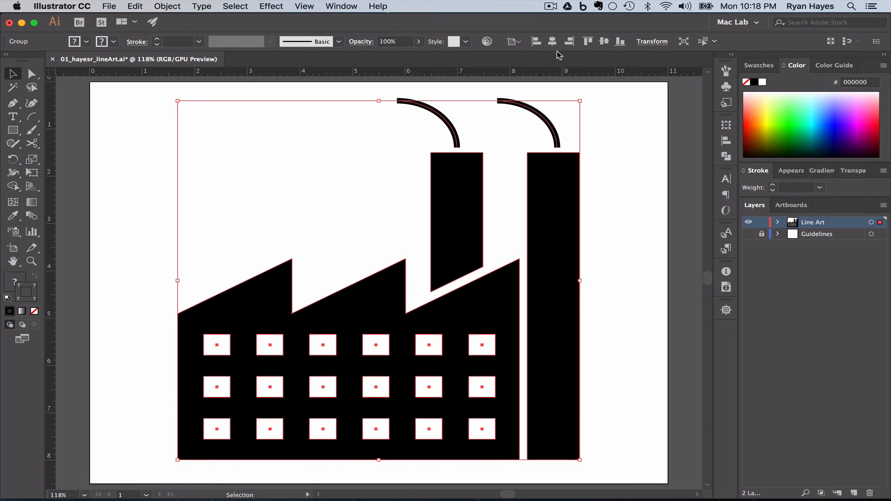
click(603, 44)
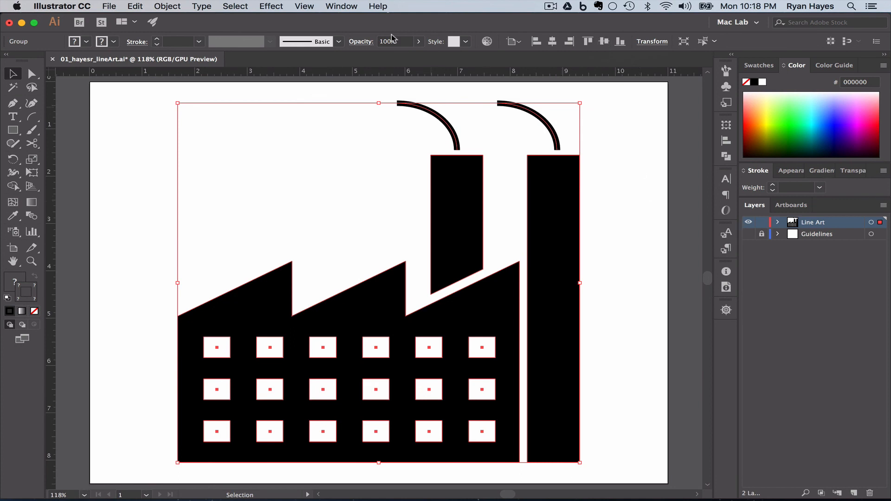
Deselect the centered factory artwork and save the document
click(168, 6)
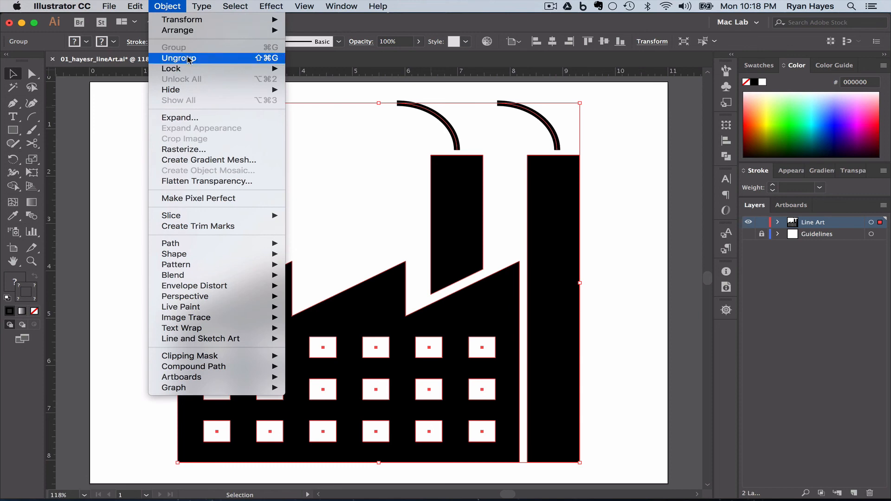
click(106, 121)
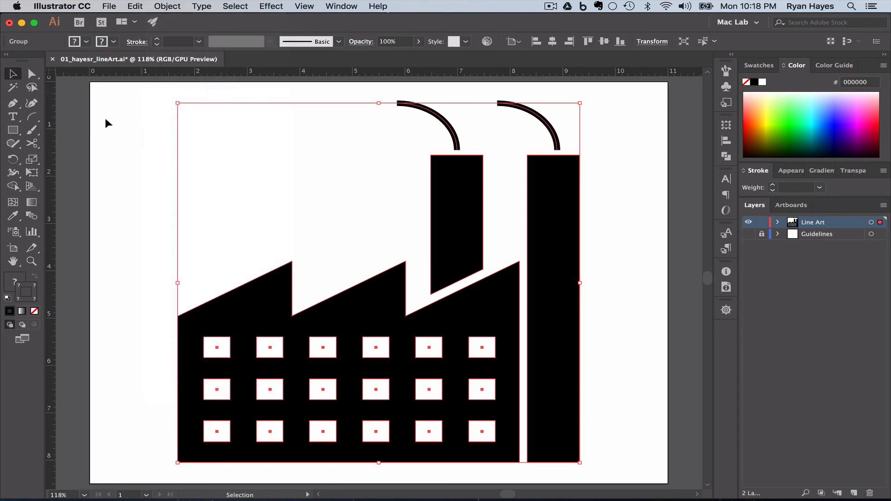
click(106, 120)
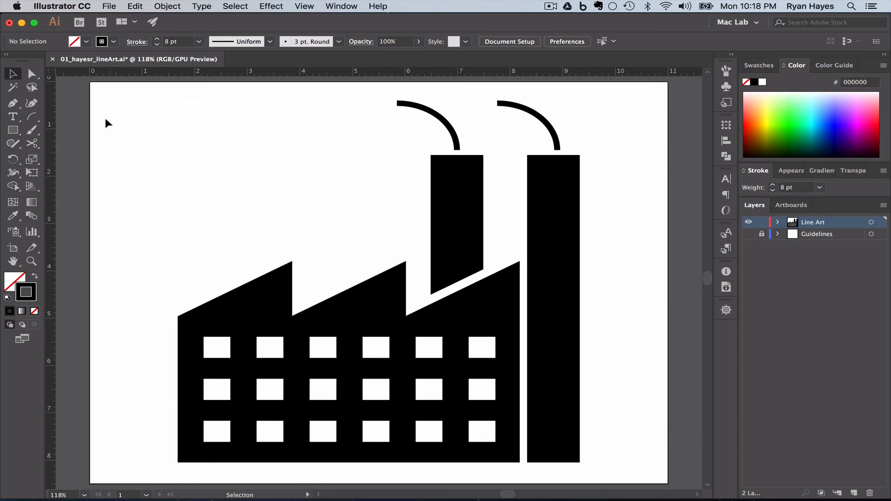
key(super)
key(super+s)
key(super)
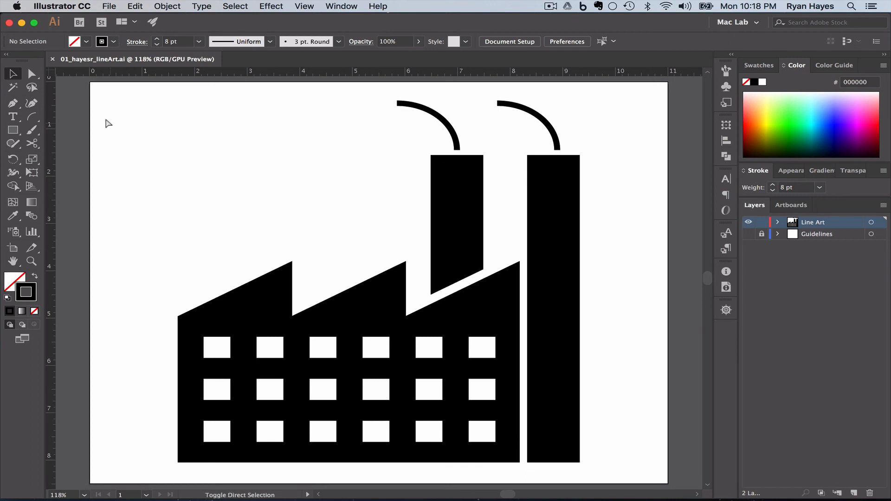